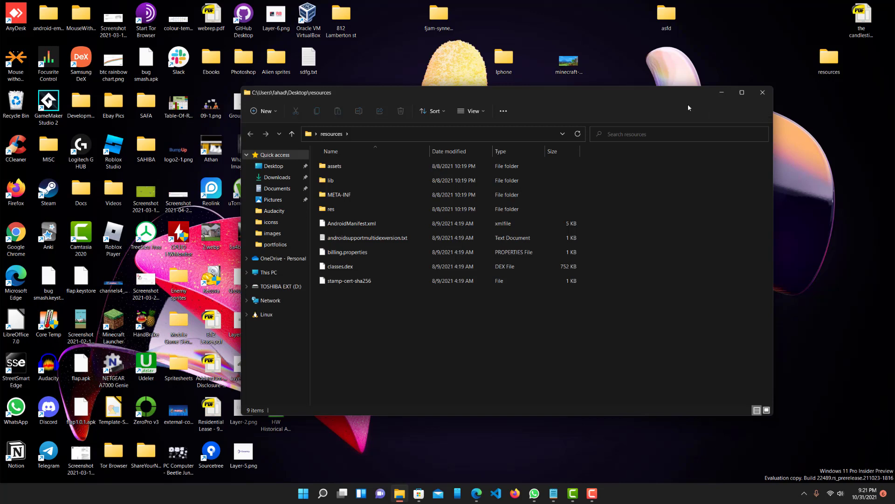
Close the File Explorer window showing the resources folder's contents.
{"action": "left_click", "coordinate": [768, 95]}
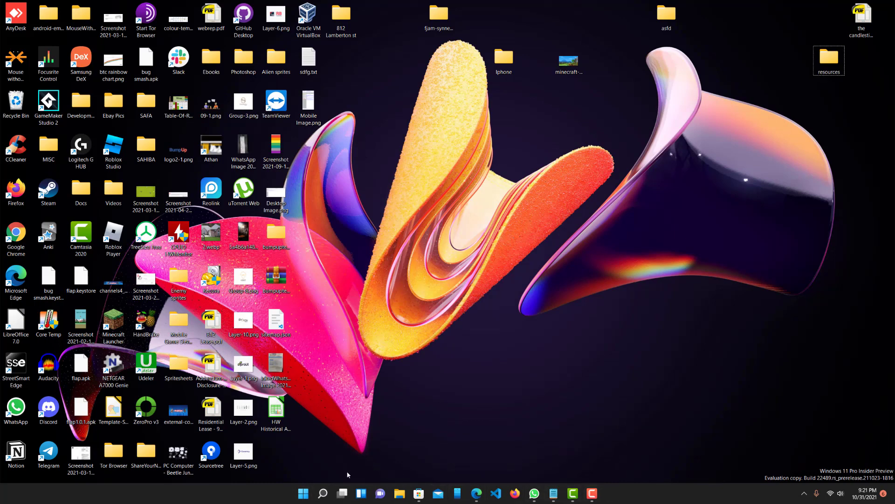
{"action": "left_click", "coordinate": [304, 493]}
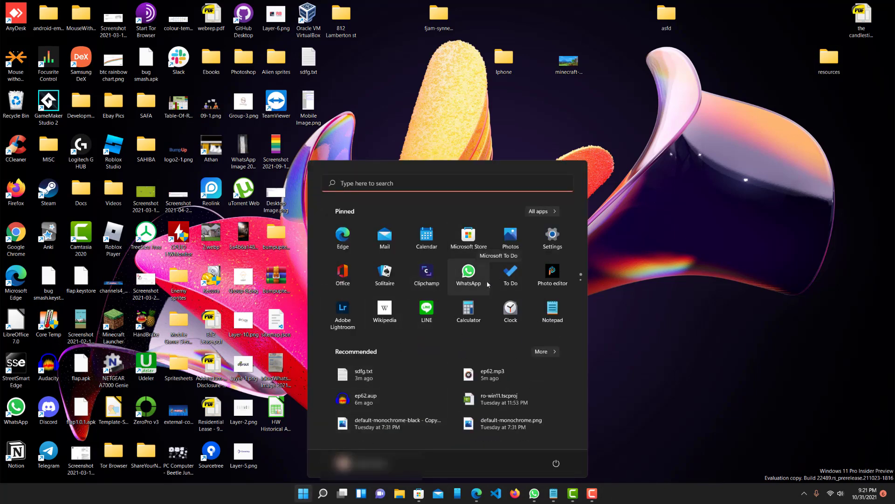
{"action": "scroll", "coordinate": [452, 287], "scroll_direction": "down", "scroll_amount": 1}
{"action": "scroll", "coordinate": [390, 283], "scroll_direction": "up", "scroll_amount": 1}
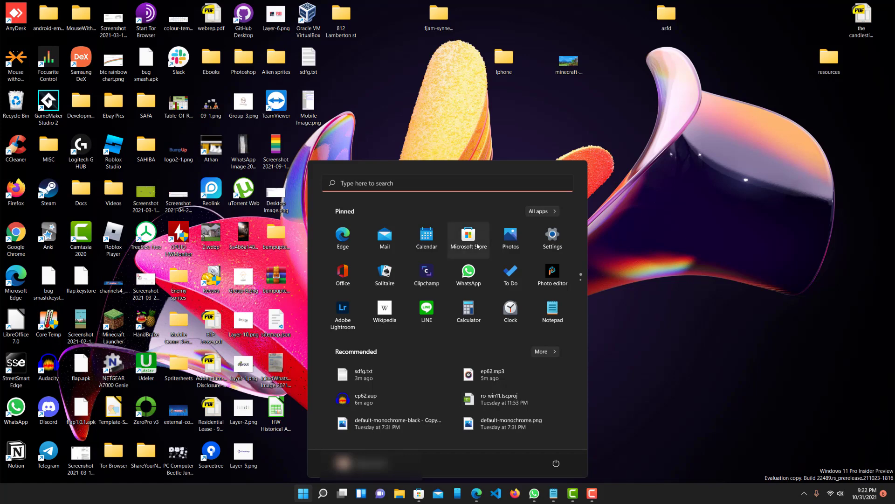
{"action": "scroll", "coordinate": [475, 242], "scroll_direction": "down", "scroll_amount": 1}
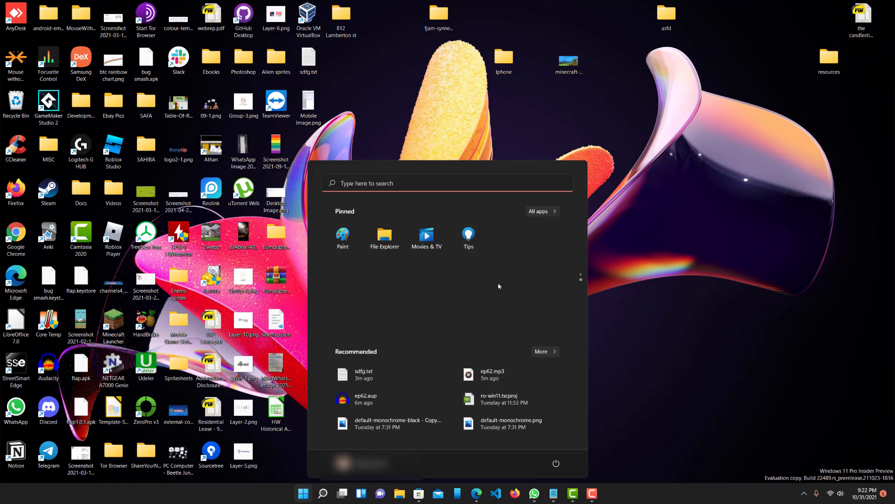
{"action": "scroll", "coordinate": [498, 286], "scroll_direction": "up", "scroll_amount": 1}
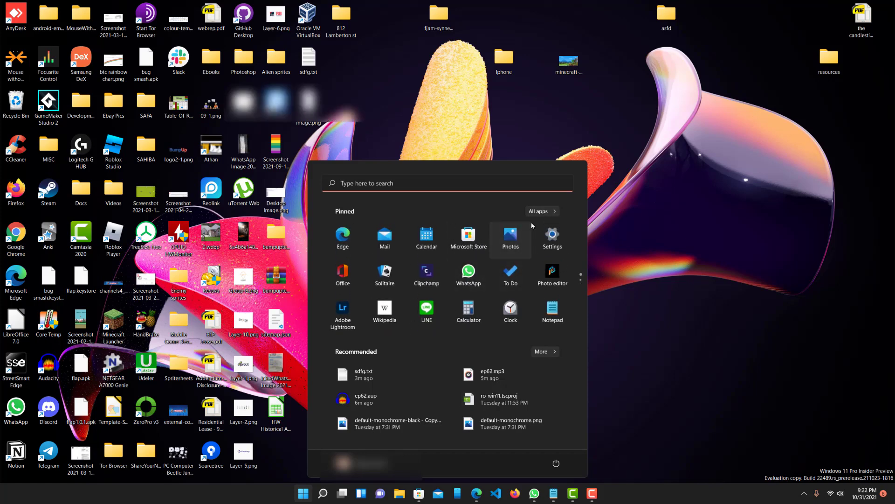
{"action": "left_click", "coordinate": [552, 236]}
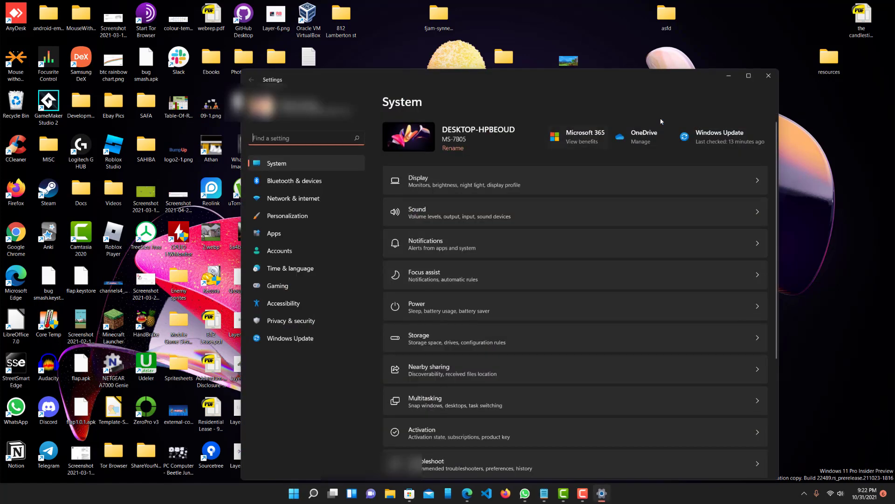
{"action": "left_click", "coordinate": [768, 75]}
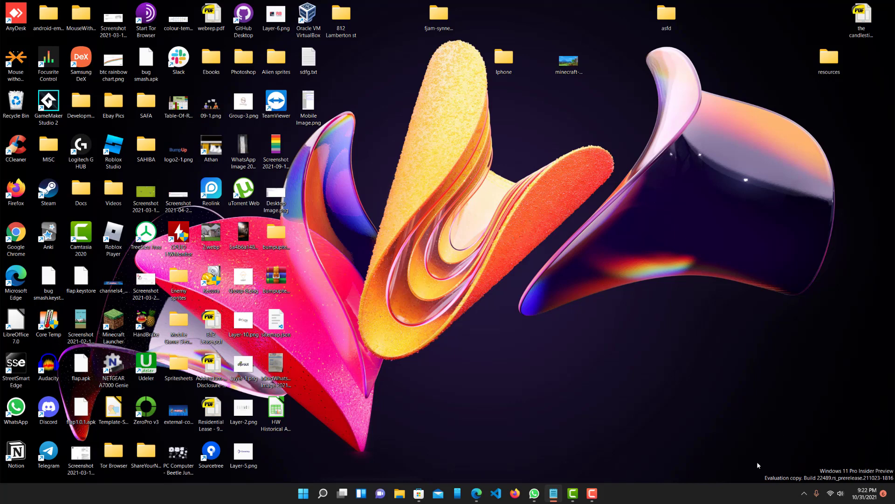
Drag a selection box across the lower-right corner of the desktop.
{"action": "left_click_drag", "start_coordinate": [757, 461], "coordinate": [891, 482]}
Open Microsoft Store, browse the Age of Empires IV page, then go back to Home.
{"action": "left_click", "coordinate": [425, 492]}
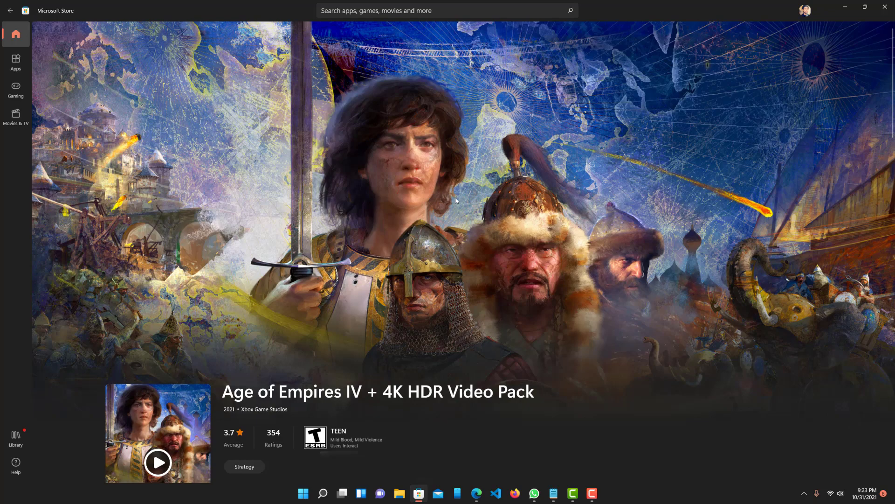
{"action": "scroll", "coordinate": [456, 200], "scroll_direction": "down", "scroll_amount": 3}
{"action": "scroll", "coordinate": [124, 104], "scroll_direction": "up", "scroll_amount": 3}
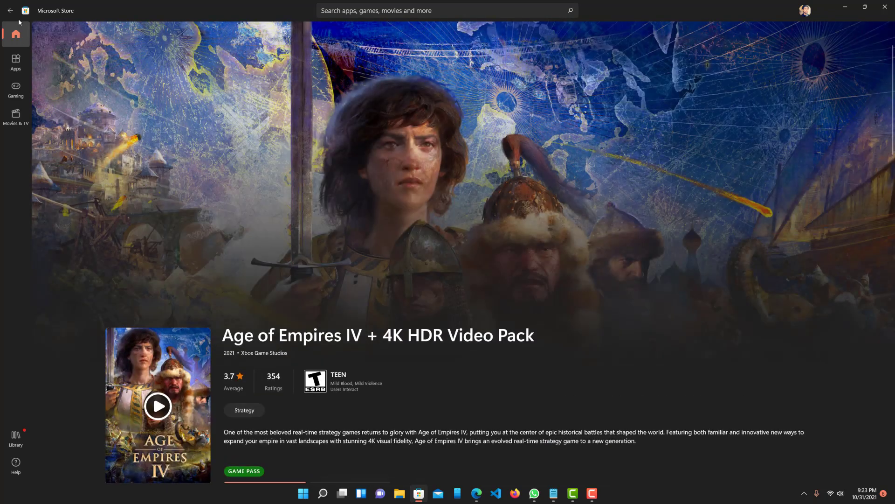
{"action": "left_click", "coordinate": [16, 14]}
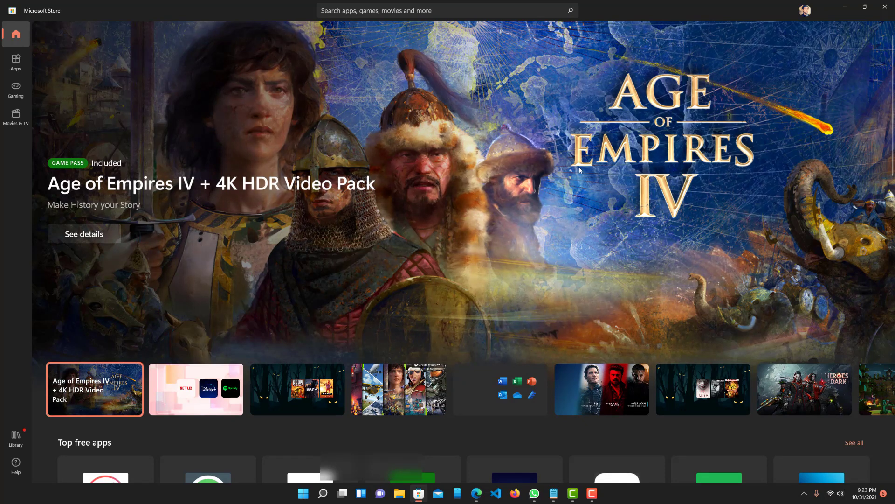
{"action": "scroll", "coordinate": [426, 300], "scroll_direction": "down", "scroll_amount": 3}
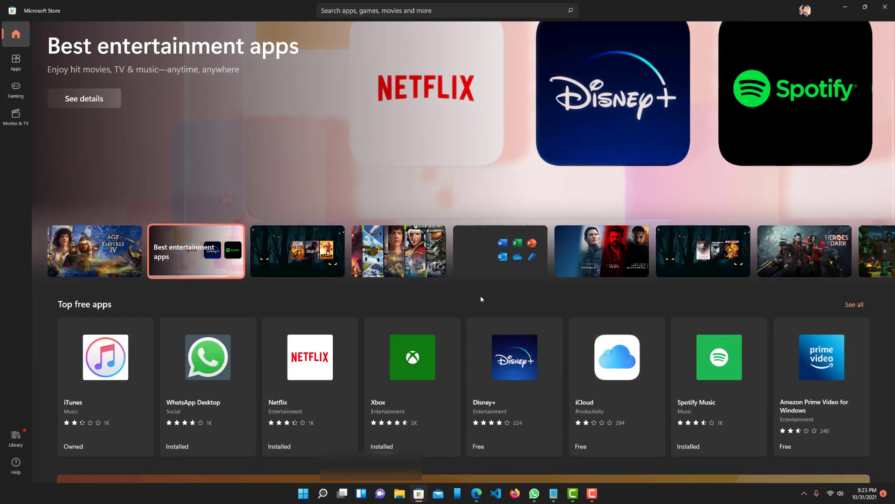
{"action": "scroll", "coordinate": [286, 211], "scroll_direction": "up", "scroll_amount": 3}
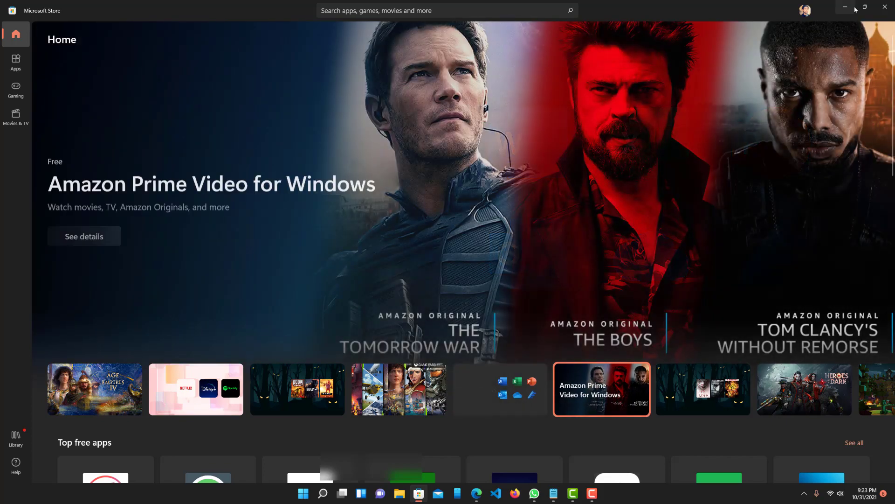
{"action": "mouse_move", "coordinate": [865, 8]}
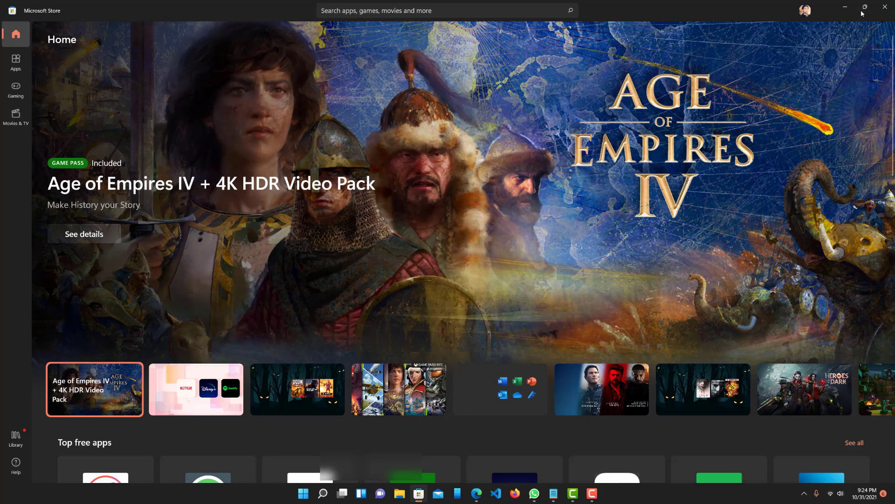
{"action": "mouse_move", "coordinate": [862, 12]}
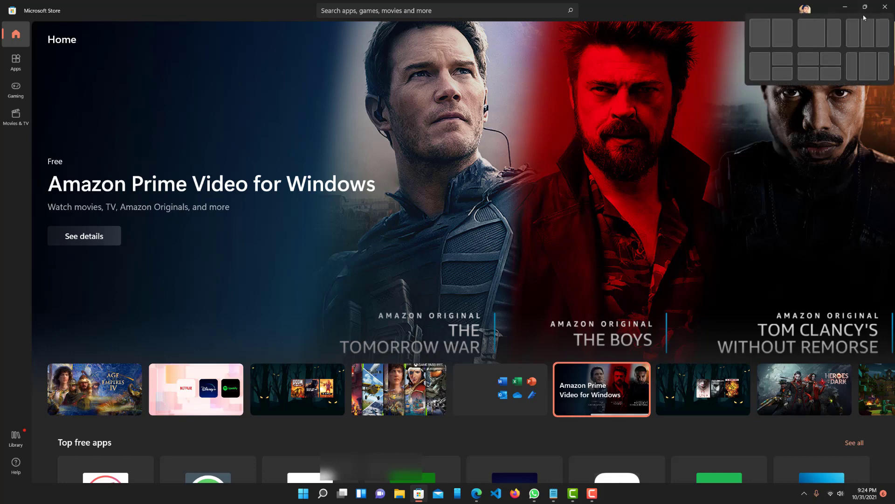
Snap the Store left and File Explorer right, then Store left half with Explorer top-right.
{"action": "left_click", "coordinate": [817, 33]}
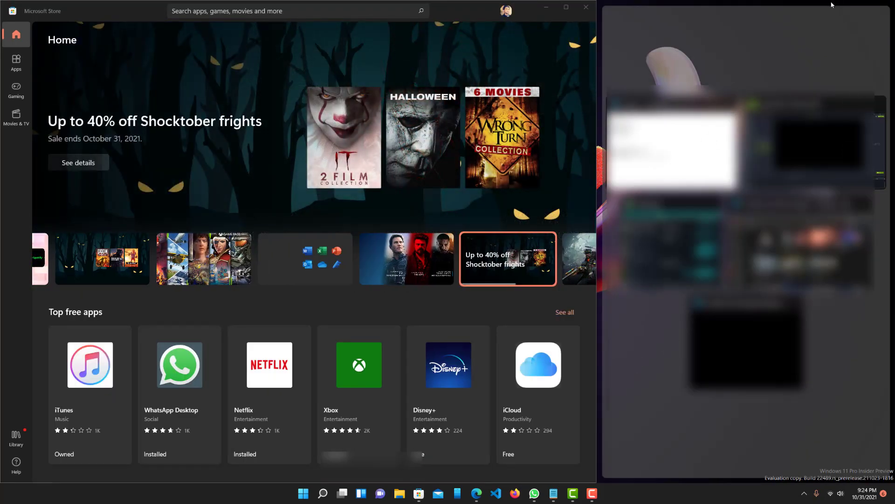
{"action": "left_click", "coordinate": [789, 45]}
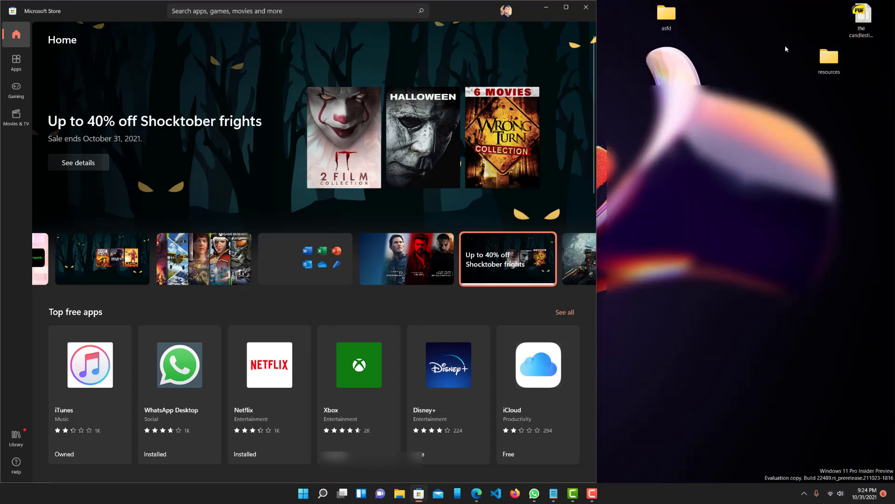
{"action": "left_click", "coordinate": [400, 493]}
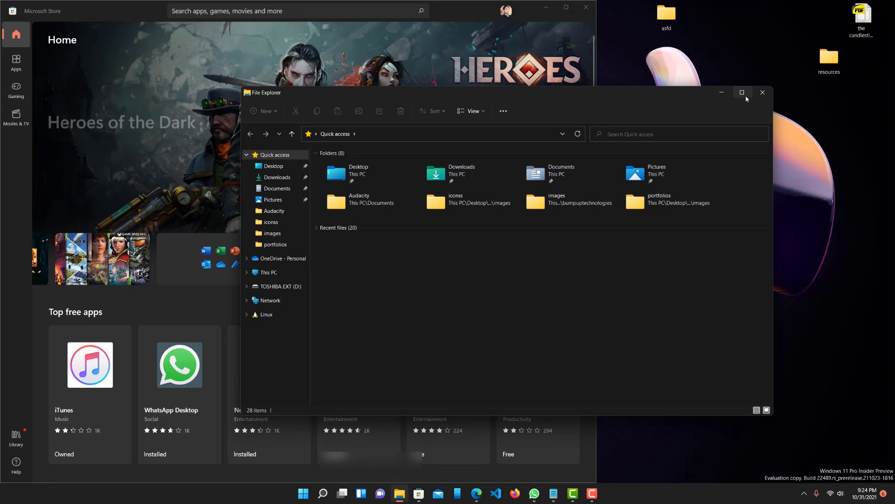
{"action": "mouse_move", "coordinate": [742, 93]}
{"action": "left_click", "coordinate": [751, 113]}
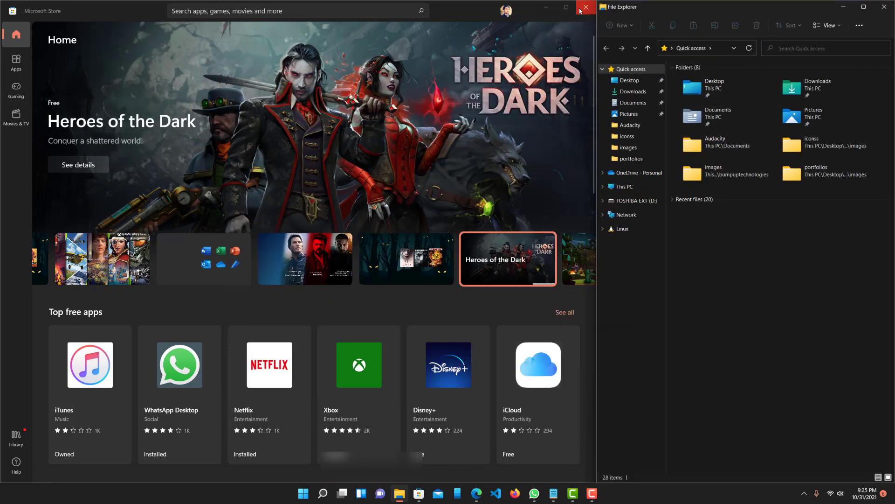
{"action": "mouse_move", "coordinate": [565, 11]}
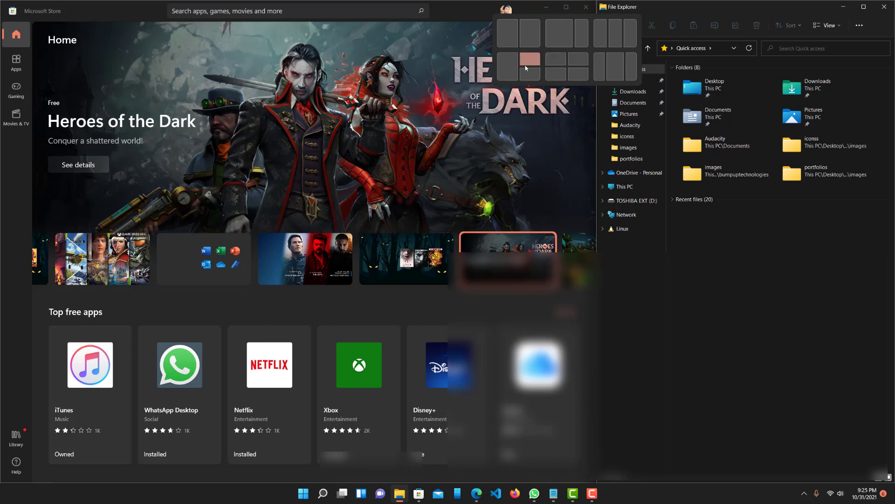
{"action": "left_click", "coordinate": [513, 68]}
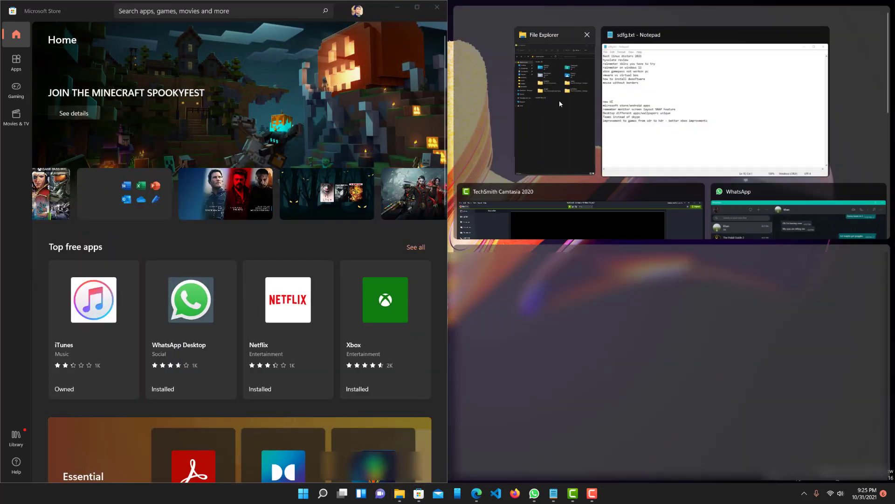
{"action": "left_click", "coordinate": [560, 103]}
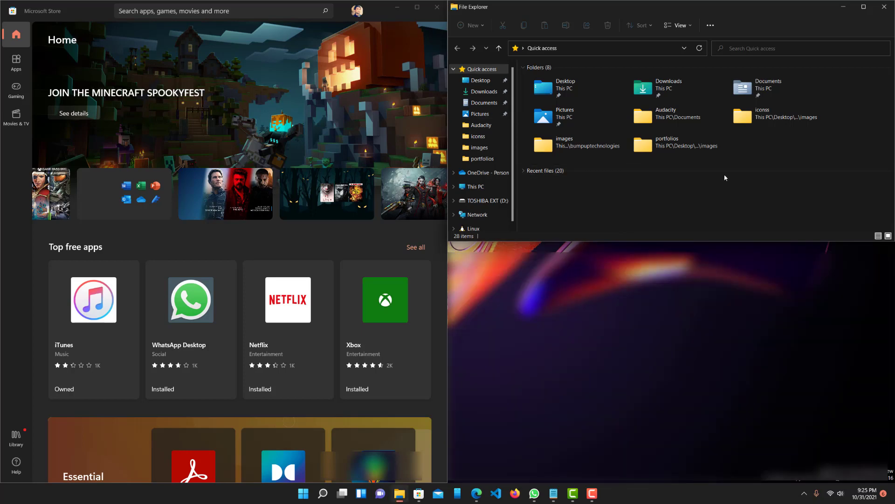
Pull the Store out of the snap layout, maximize it, then minimize it.
{"action": "left_click_drag", "start_coordinate": [448, 66], "coordinate": [459, 65]}
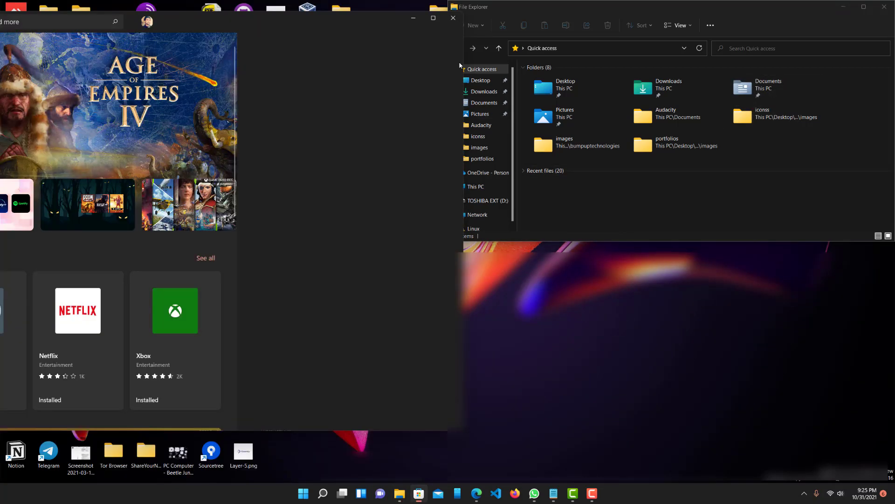
{"action": "left_click_drag", "start_coordinate": [135, 19], "coordinate": [689, 16]}
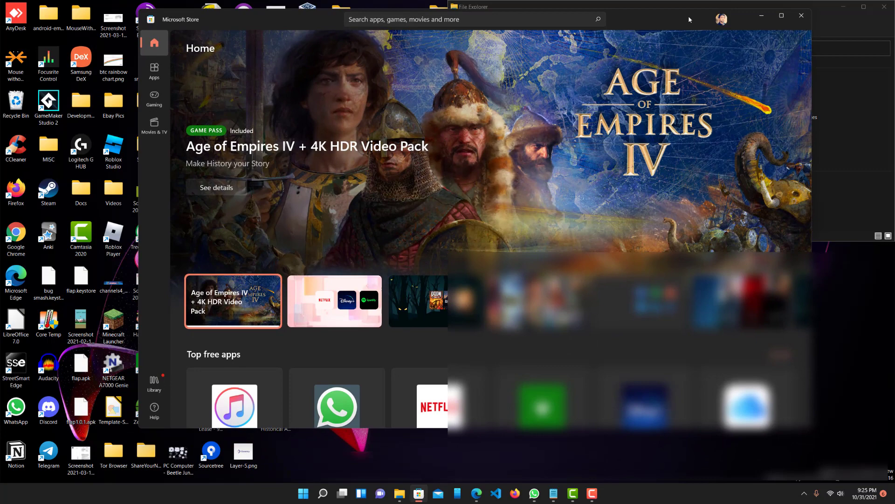
{"action": "double_click", "coordinate": [653, 26]}
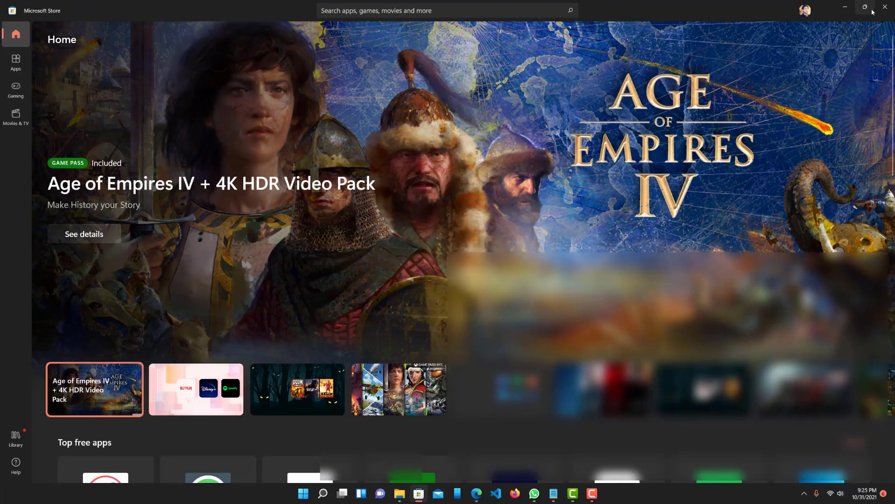
{"action": "mouse_move", "coordinate": [868, 11]}
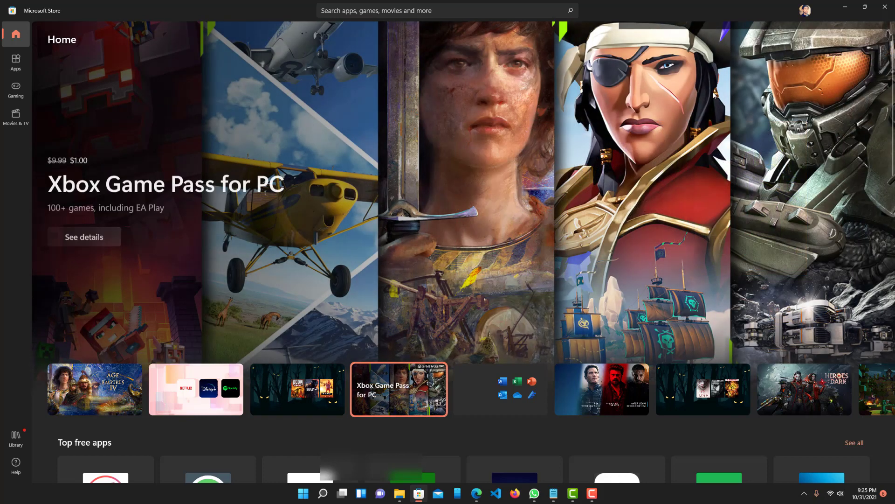
{"action": "left_click", "coordinate": [847, 13]}
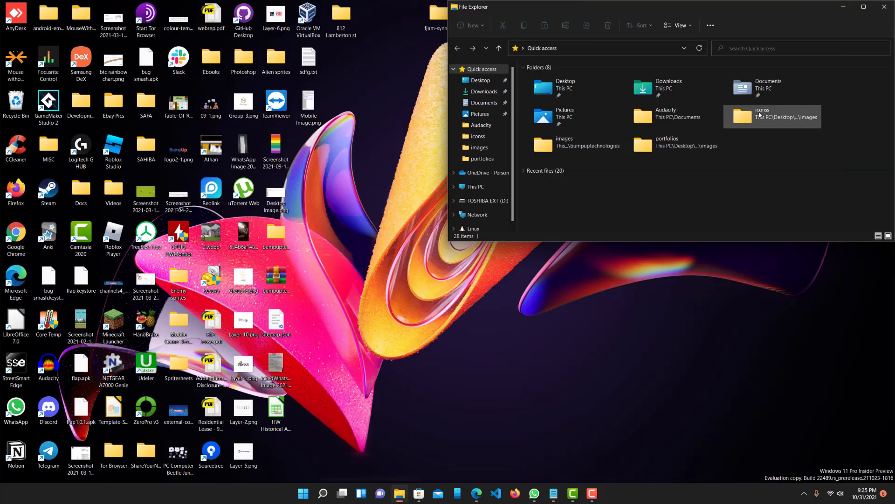
Launch Windows Settings from Start and go to Personalization › Background.
{"action": "left_click", "coordinate": [303, 493]}
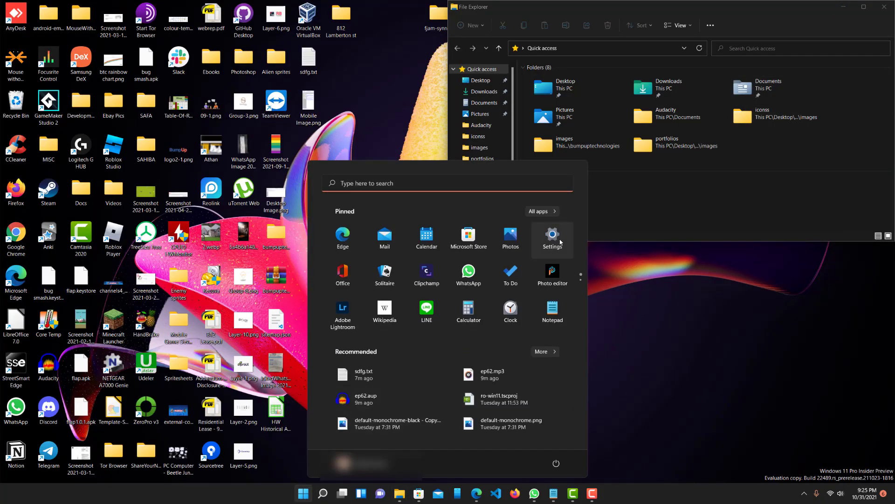
{"action": "left_click", "coordinate": [553, 236]}
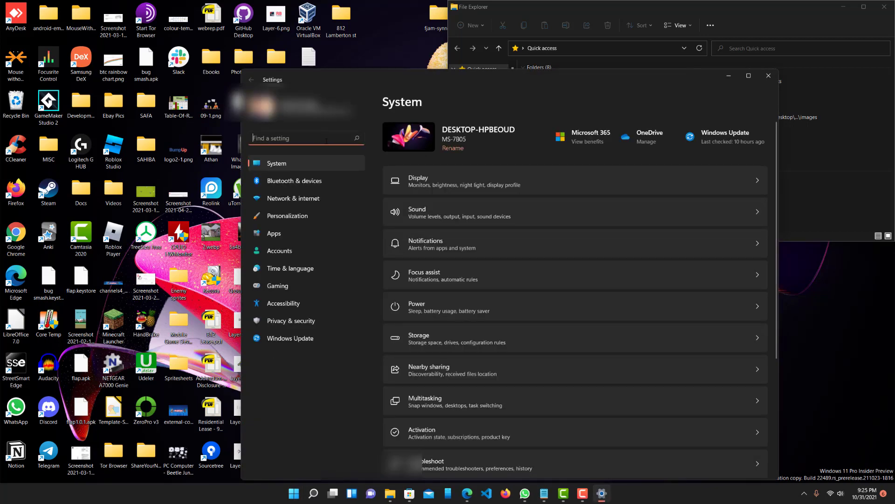
{"action": "left_click", "coordinate": [294, 219]}
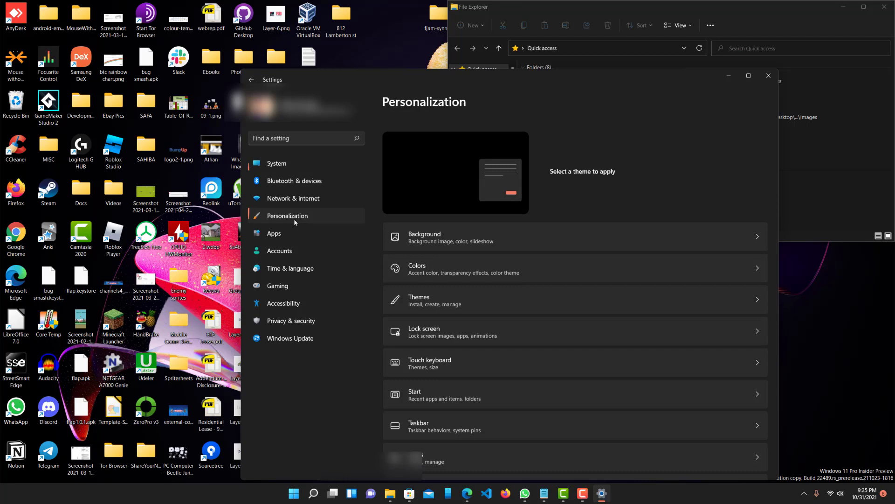
{"action": "left_click", "coordinate": [480, 240]}
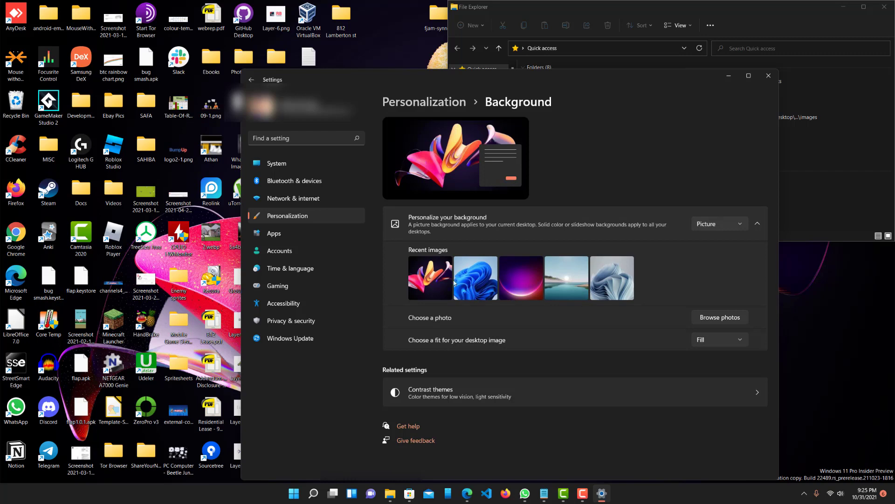
Set the blue Light Bloom image as wallpaper, then go to Personalization › Themes.
{"action": "left_click", "coordinate": [510, 276]}
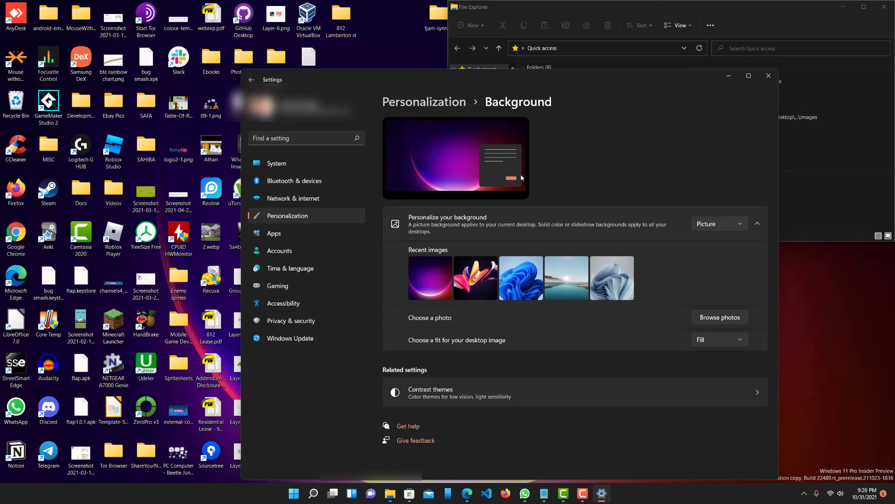
{"action": "left_click", "coordinate": [541, 279]}
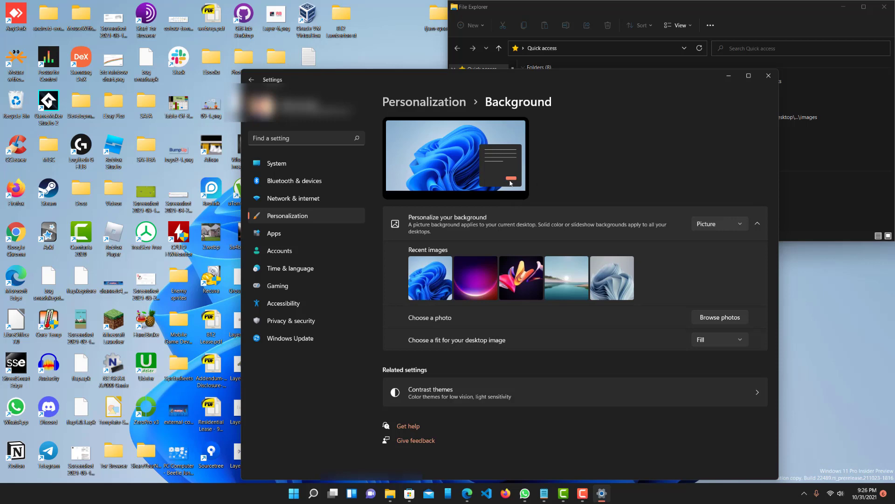
{"action": "left_click", "coordinate": [301, 217]}
{"action": "left_click", "coordinate": [480, 304]}
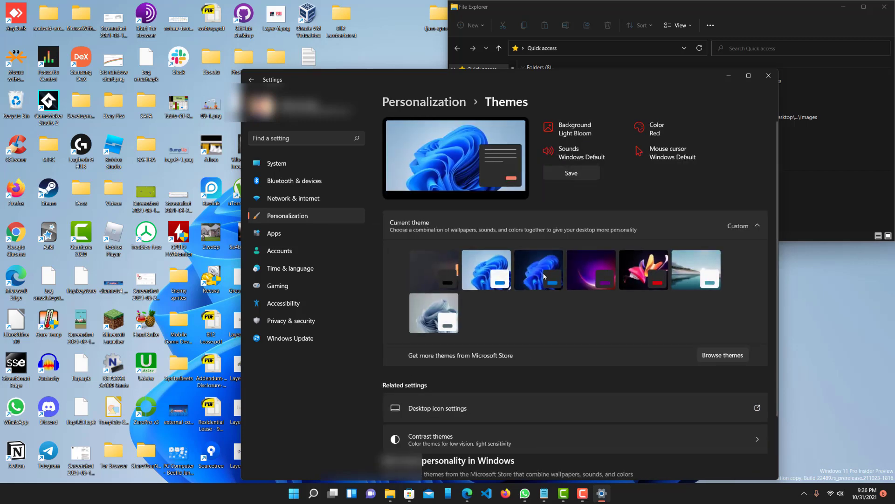
Apply the Windows (dark) theme with its Dark Bloom background and review the Themes page.
{"action": "left_click", "coordinate": [544, 276]}
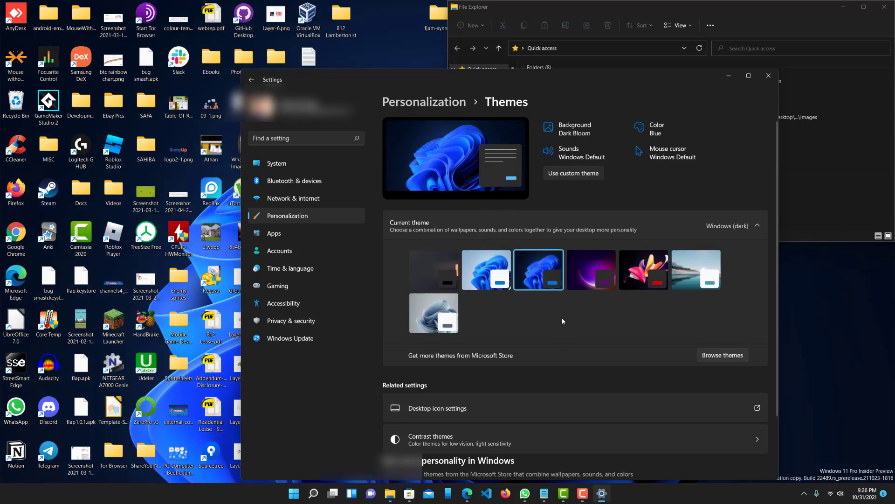
{"action": "scroll", "coordinate": [561, 318], "scroll_direction": "down", "scroll_amount": 2}
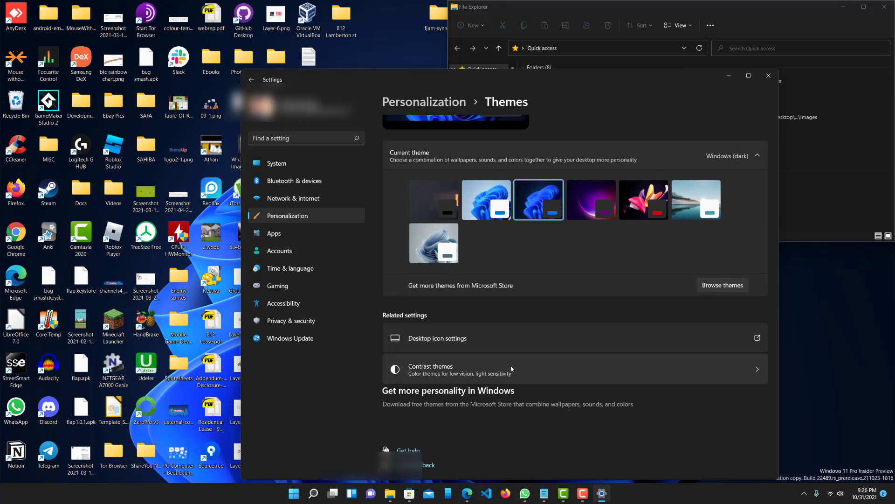
{"action": "scroll", "coordinate": [509, 365], "scroll_direction": "up", "scroll_amount": 2}
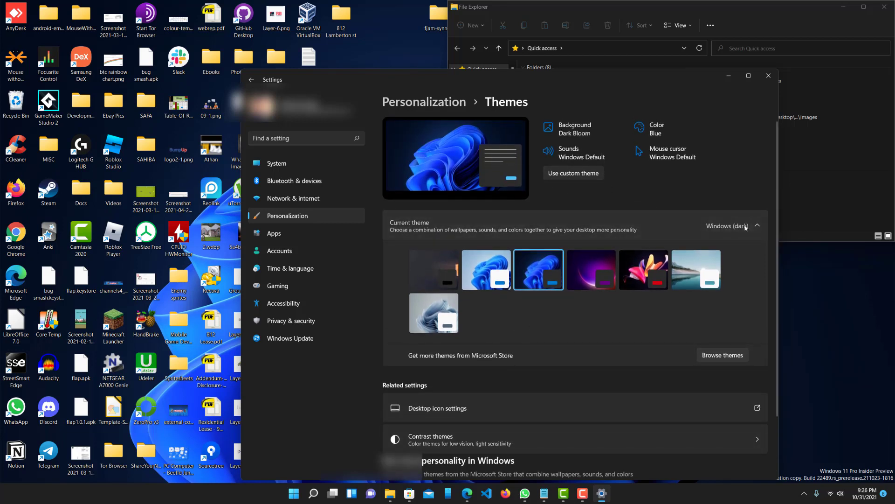
{"action": "left_click", "coordinate": [751, 228]}
{"action": "left_click", "coordinate": [756, 229]}
Peek at the Teams Chat panel, close it, and collapse the Current theme thumbnails.
{"action": "left_click", "coordinate": [371, 495]}
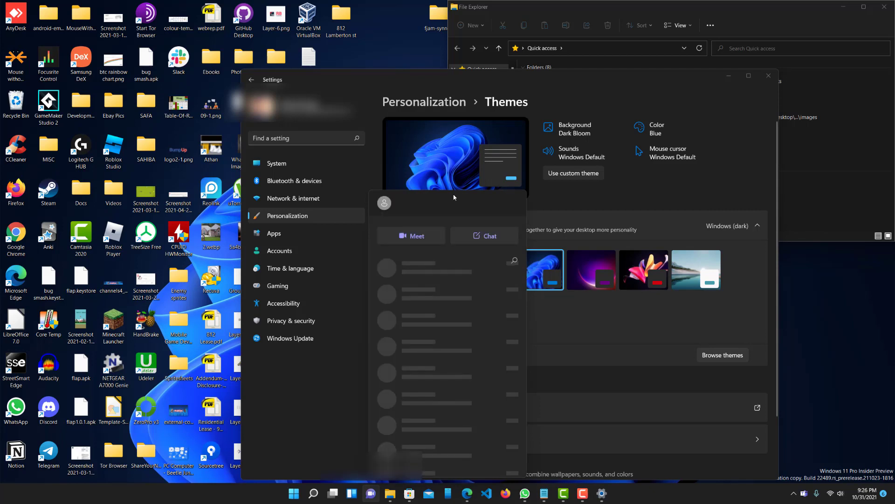
{"action": "left_click", "coordinate": [554, 223]}
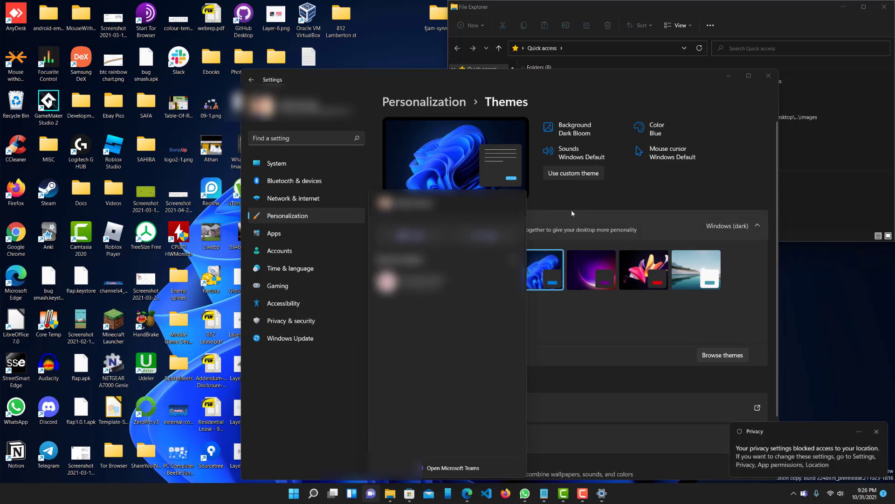
{"action": "left_click", "coordinate": [572, 213]}
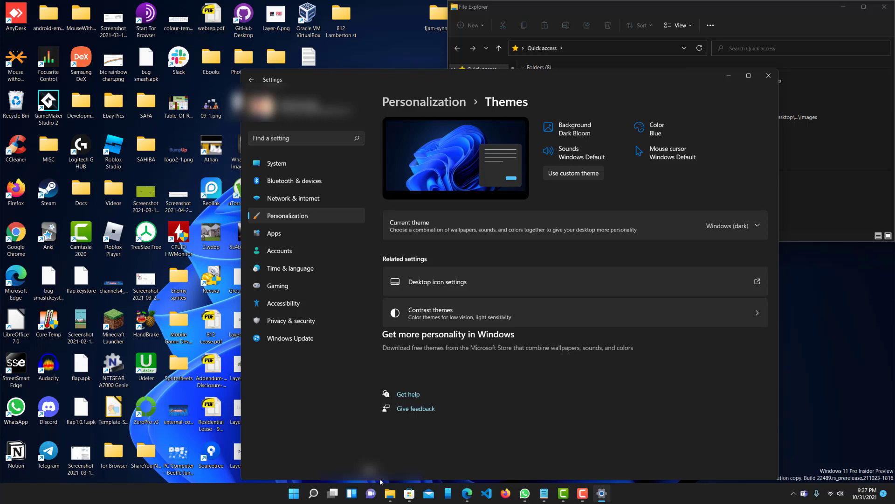
Restore Microsoft Store and feature Age of Empires IV + 4K HDR Video Pack on Home.
{"action": "left_click", "coordinate": [409, 493]}
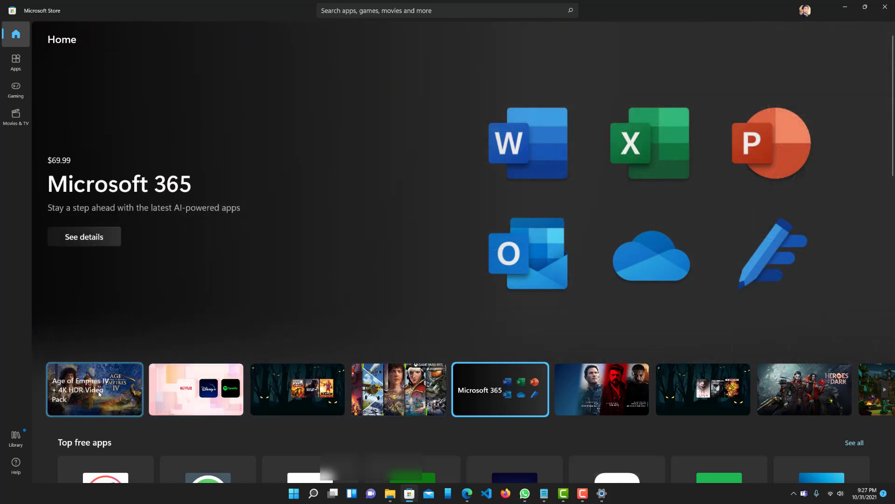
{"action": "left_click", "coordinate": [137, 395]}
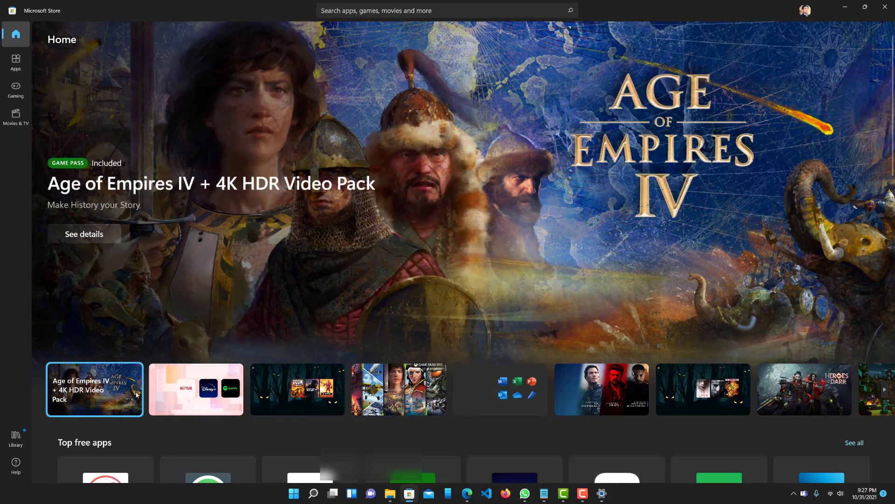